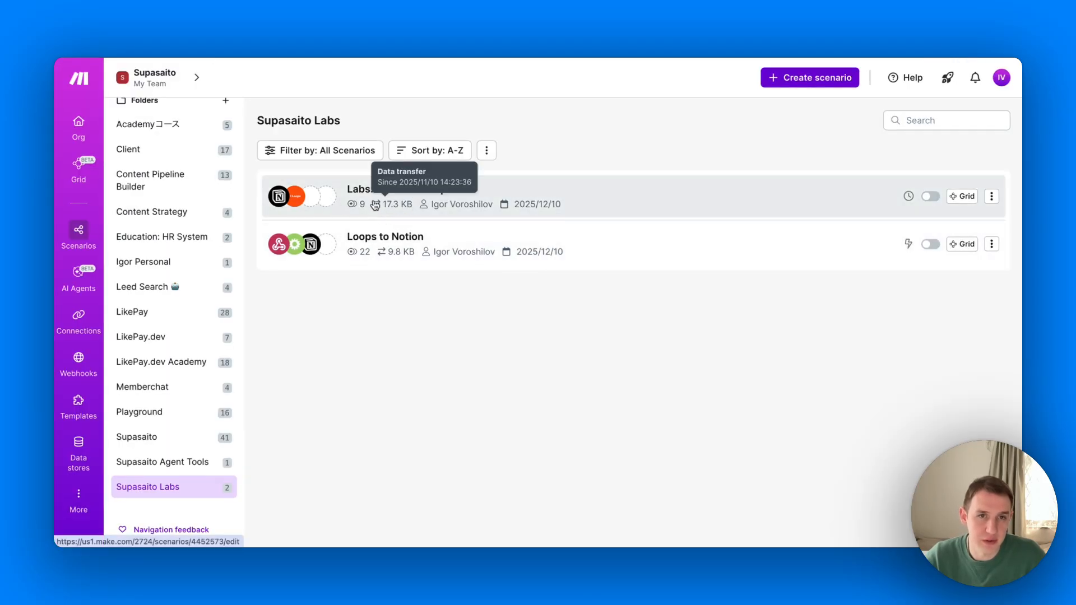
Step: Open the Labs: Notion to Loops scenario and review the settings of its Notion Watch Data Source Items module
left_click(395, 196)
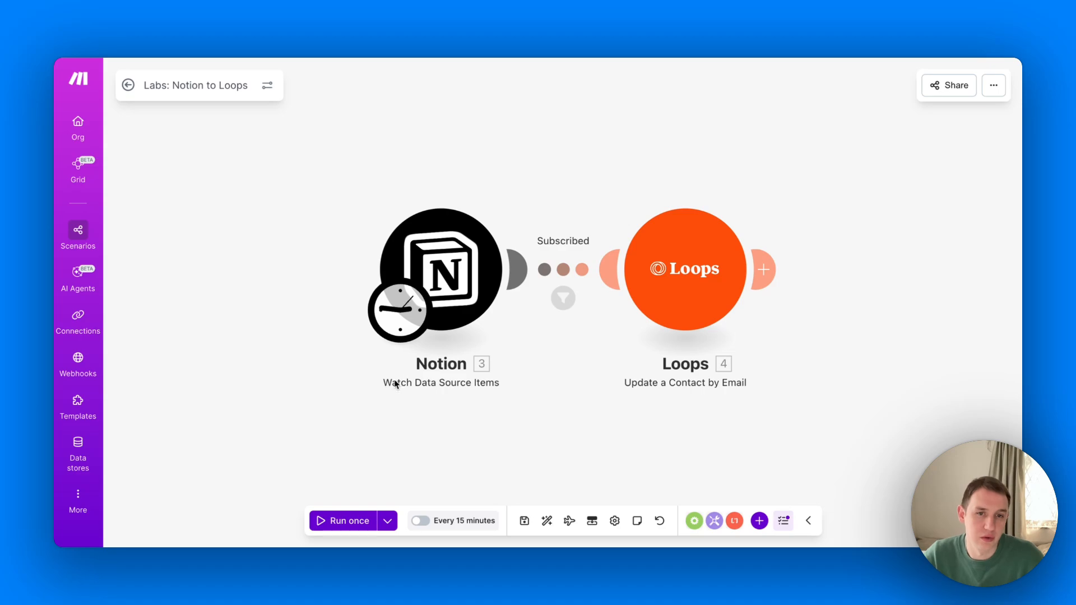
left_click(453, 272)
scroll(604, 272, "down", 2)
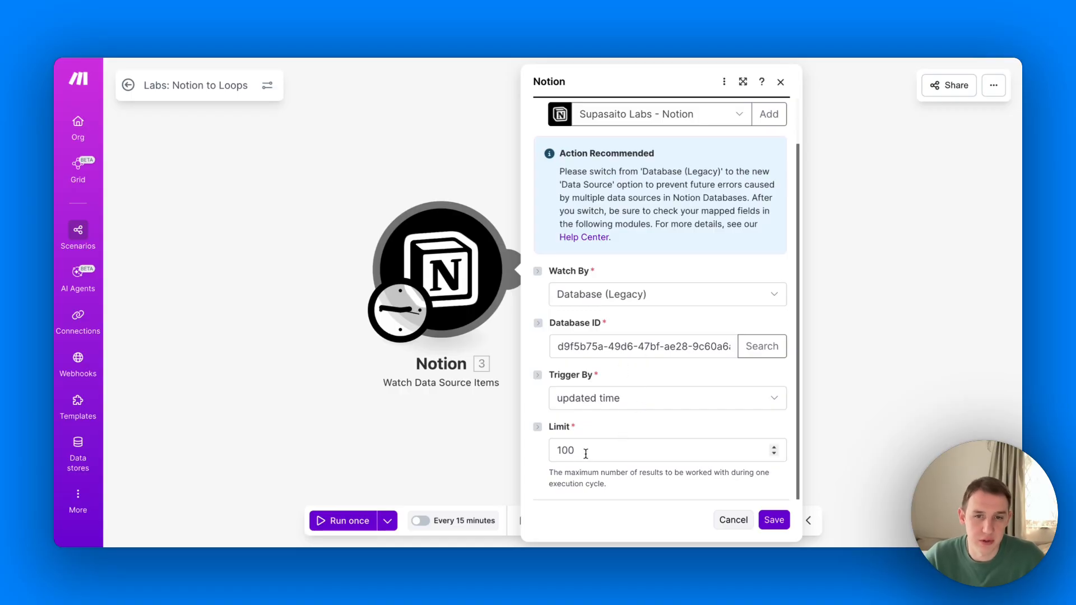
left_click(460, 448)
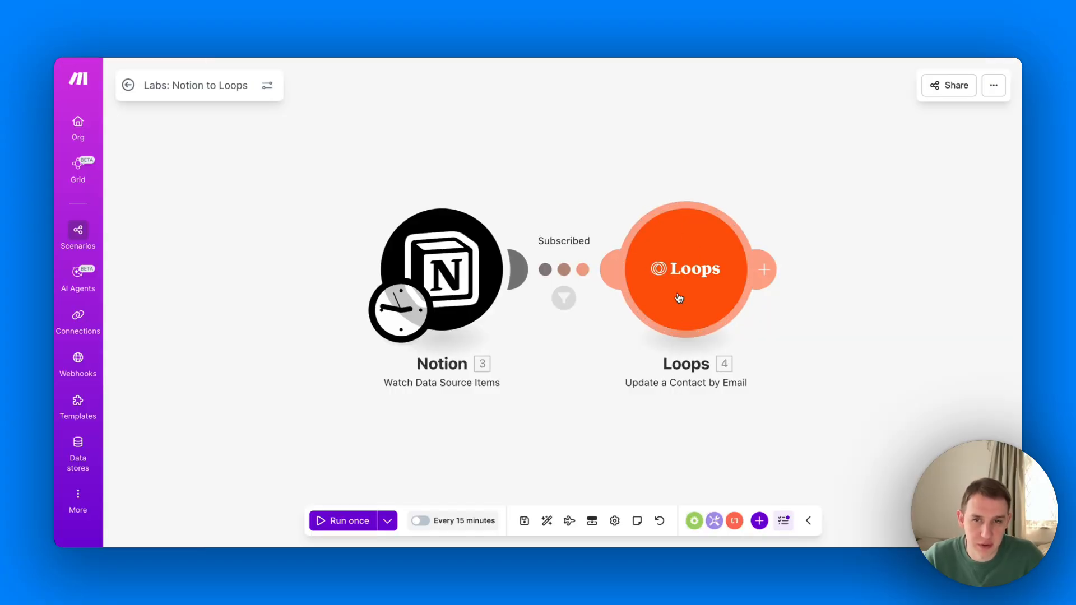
Step: Review the field mappings of the Loops Update a Contact by Email module, from Email to Mailing lists, and close its settings
left_click(679, 298)
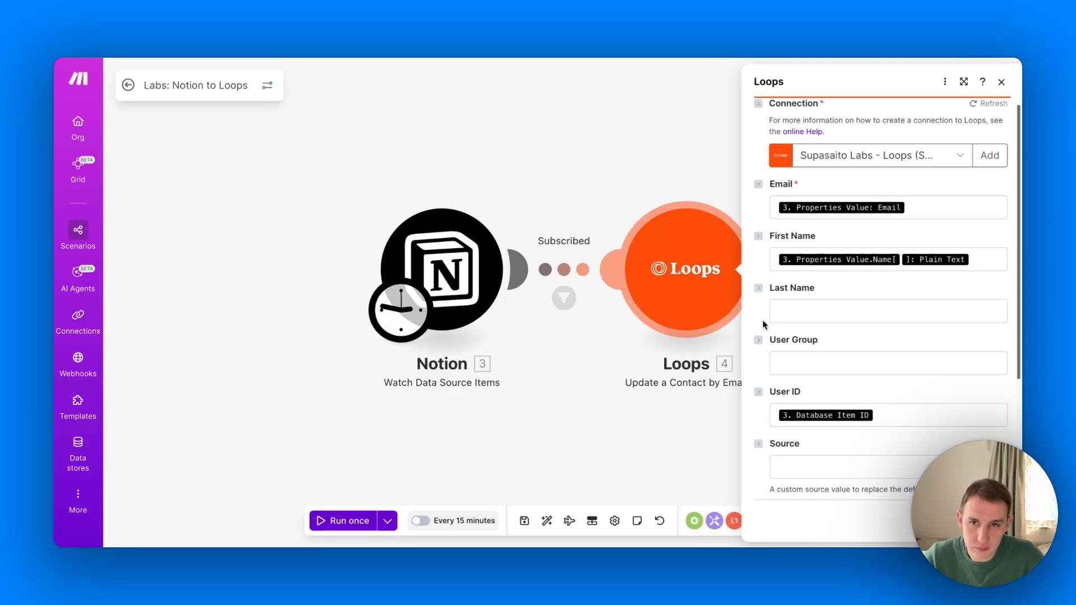
scroll(764, 323, "down", 1)
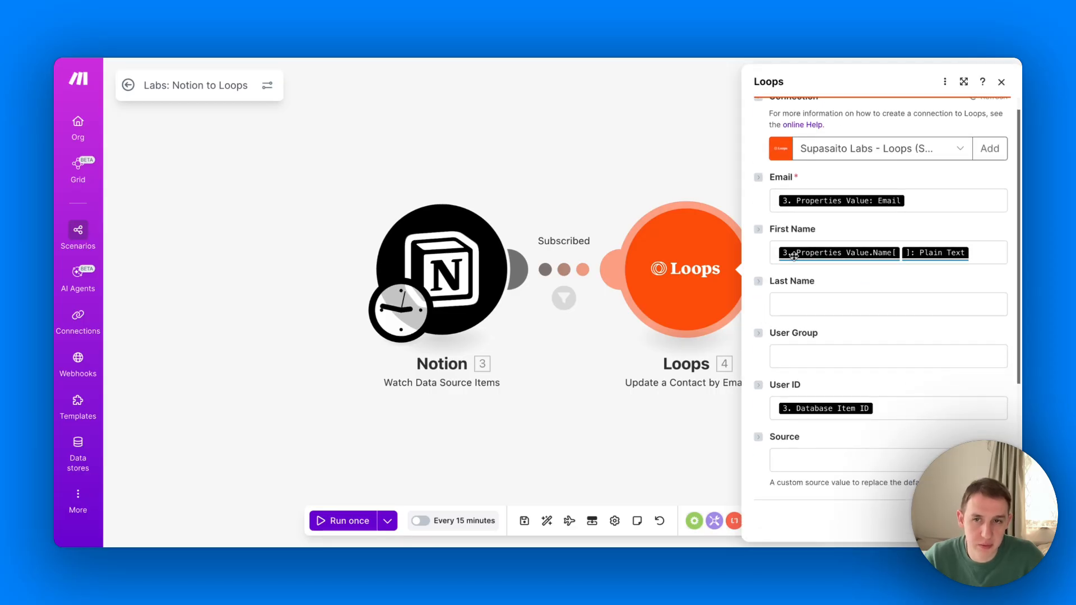
scroll(794, 255, "down", 3)
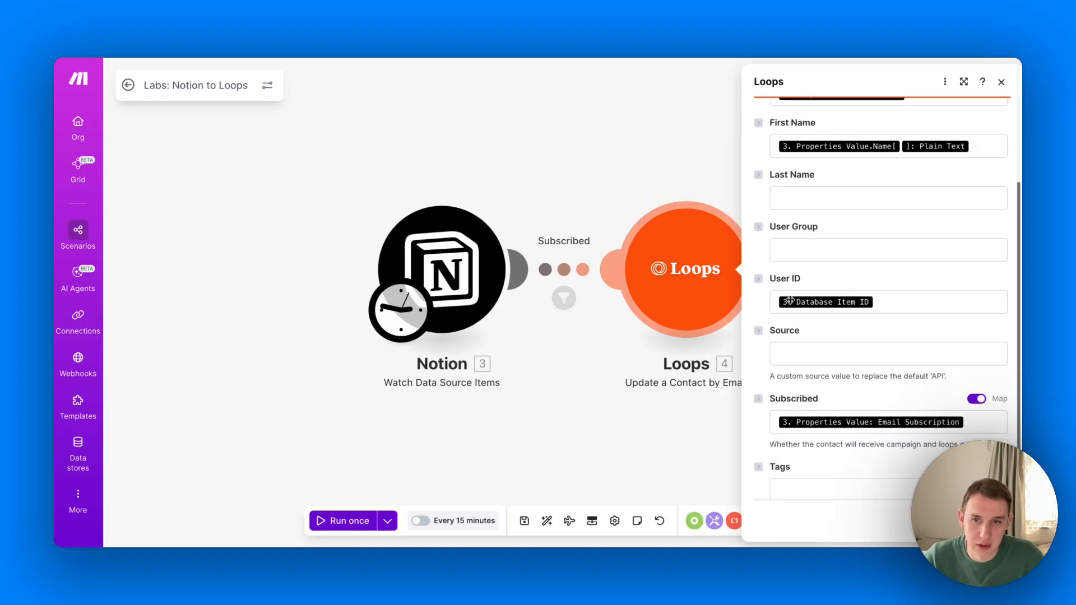
scroll(798, 336, "down", 2)
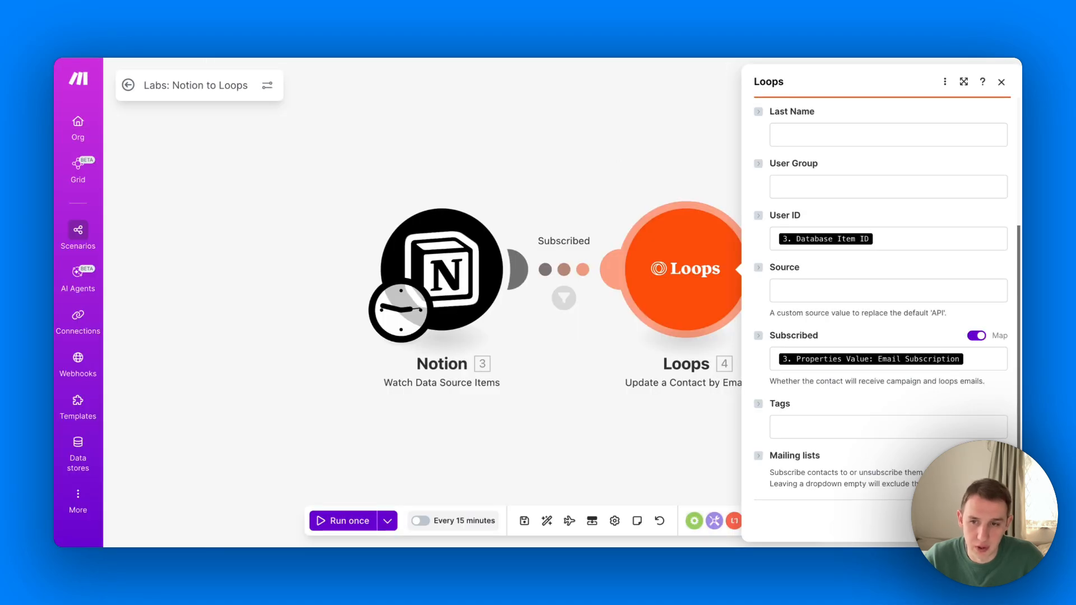
left_click(610, 176)
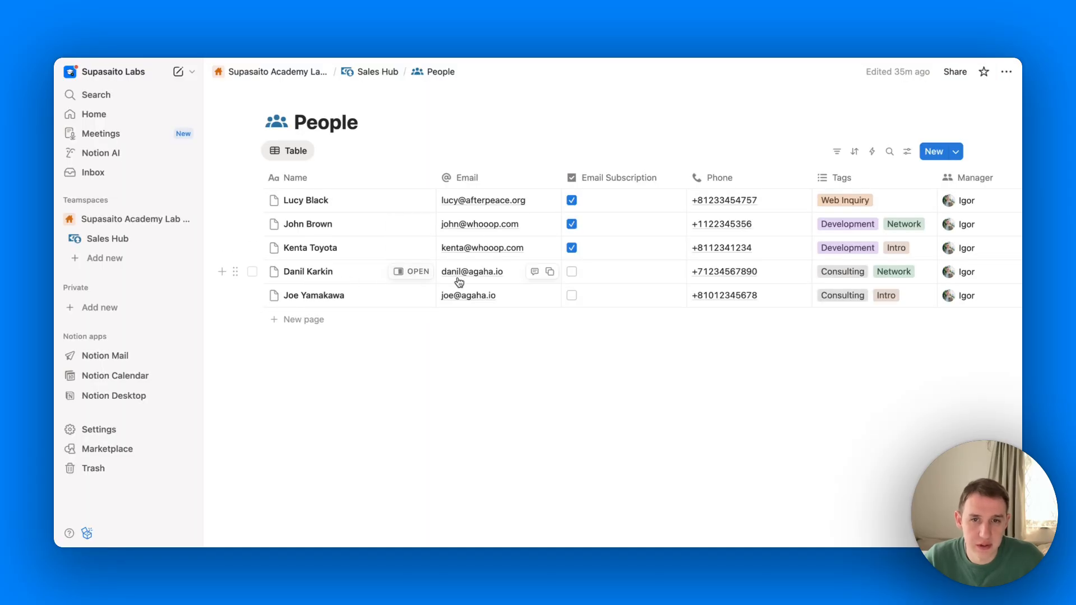
Step: Enable Email Subscription for the fourth person in the Notion People table and run the Notion to Loops scenario once in Make
left_click(571, 273)
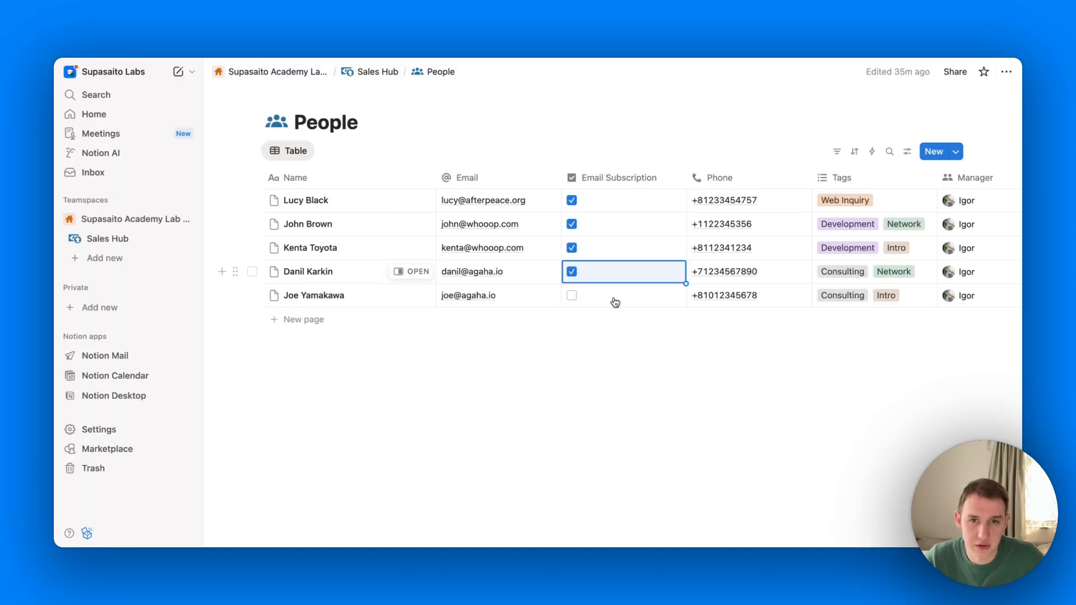
left_click(421, 130)
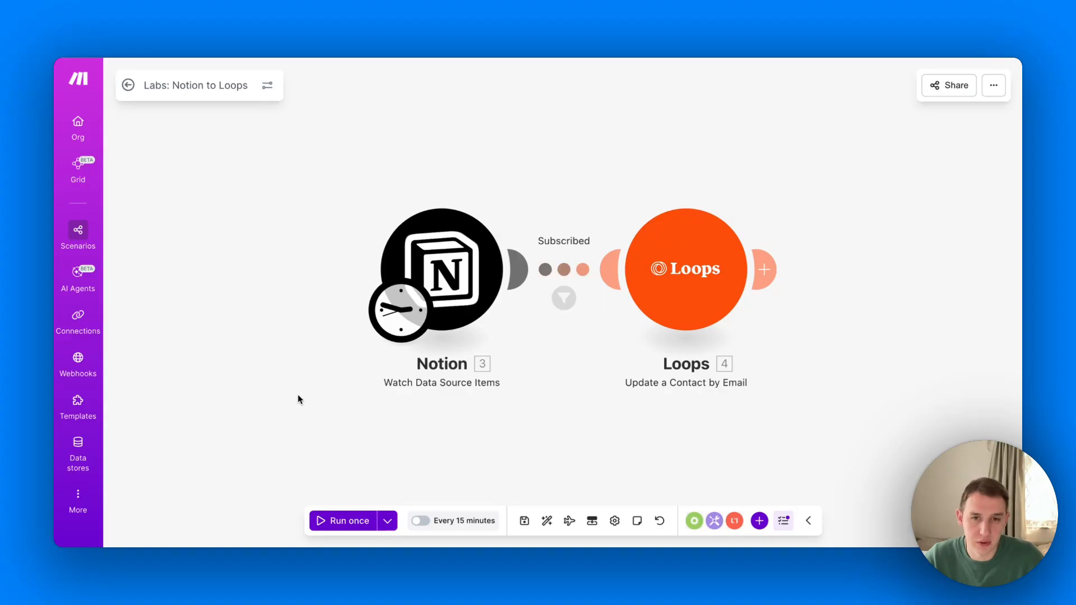
left_click(338, 522)
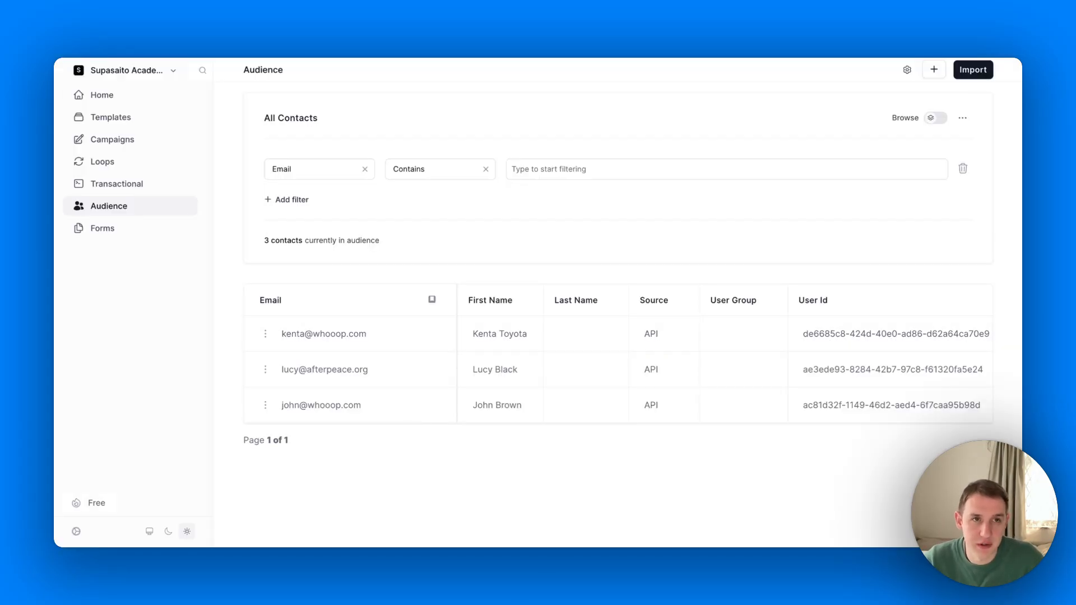
Step: Switch to Loops, reload the audience to check the synced contacts, and view the second contact's record
key("super+r")
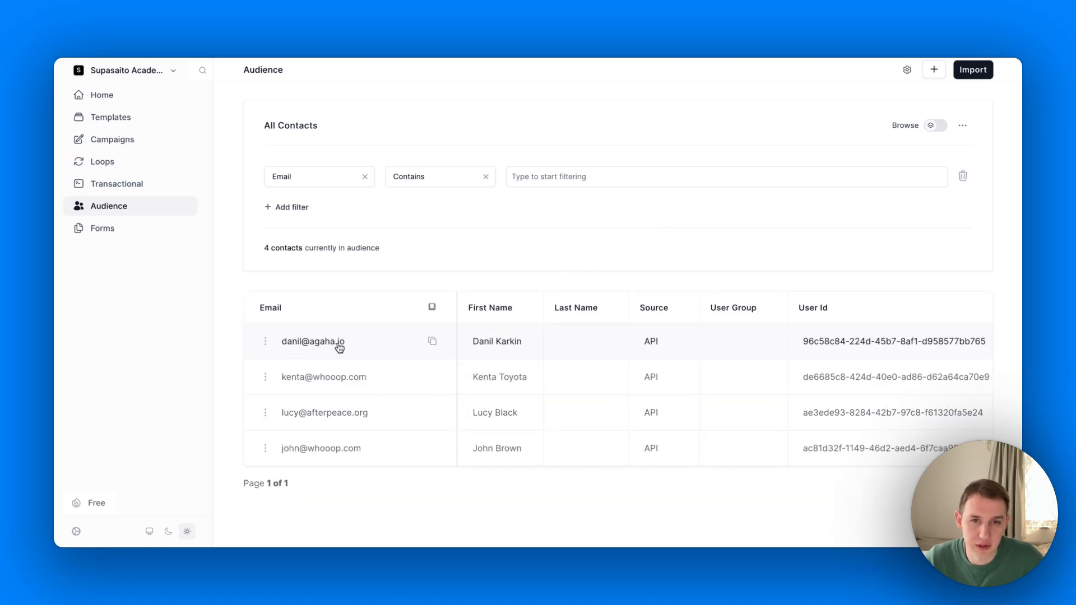
scroll(744, 340, "right", 3)
scroll(744, 341, "left", 3)
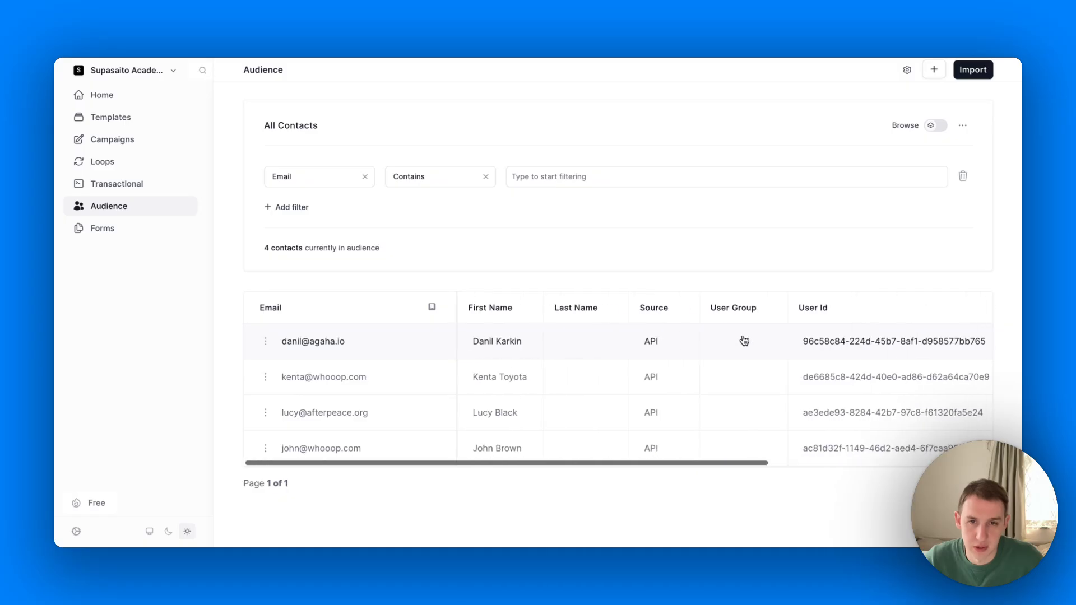
left_click(396, 385)
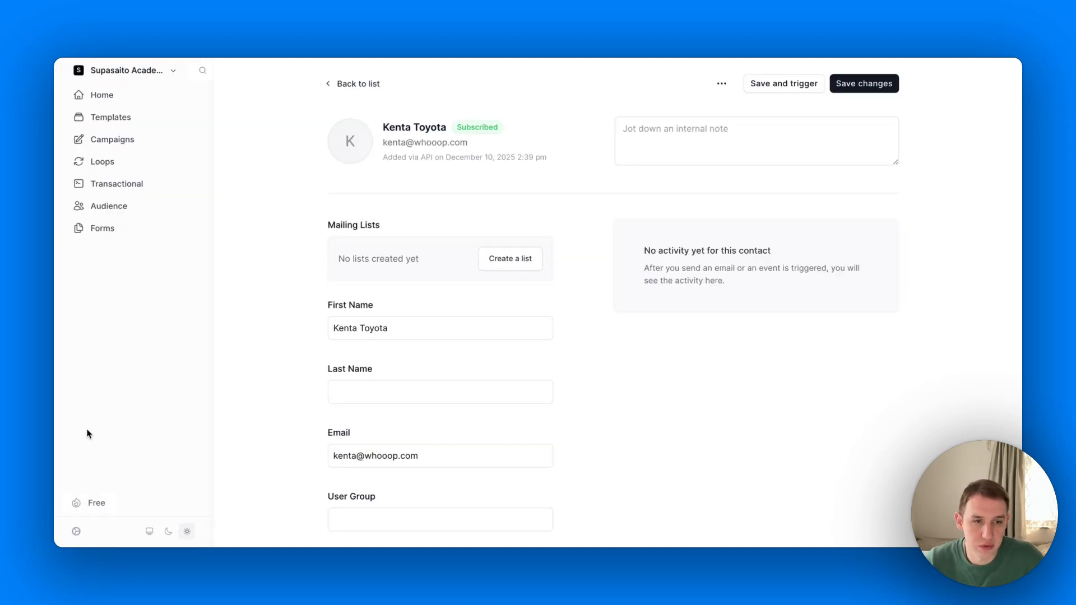
Step: Examine the Webhooks settings in Loops, including the endpoint configuration and the expanded Contacts events
left_click(76, 531)
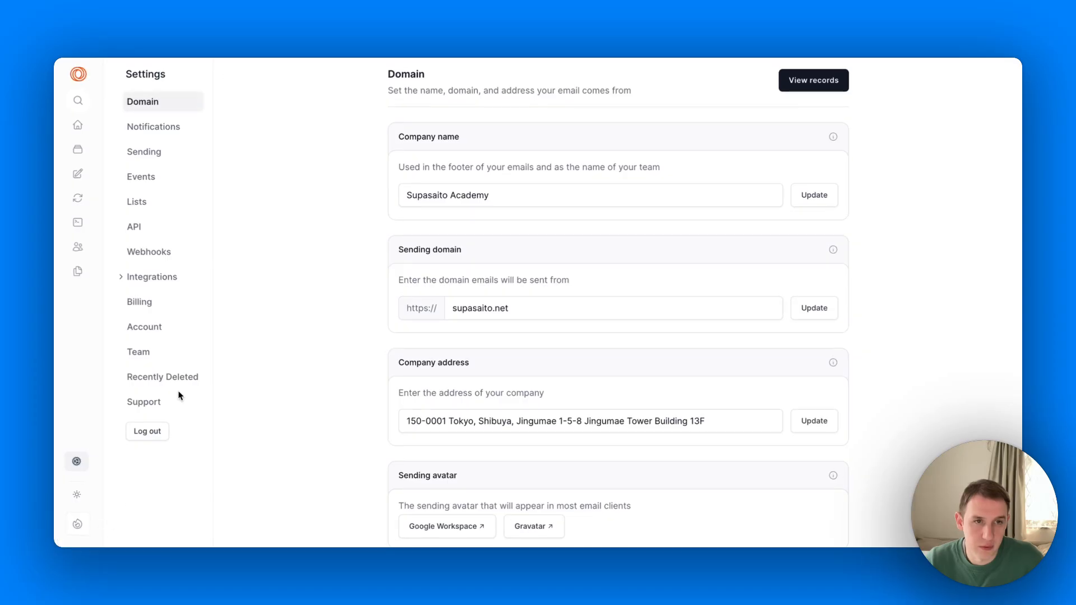
left_click(152, 255)
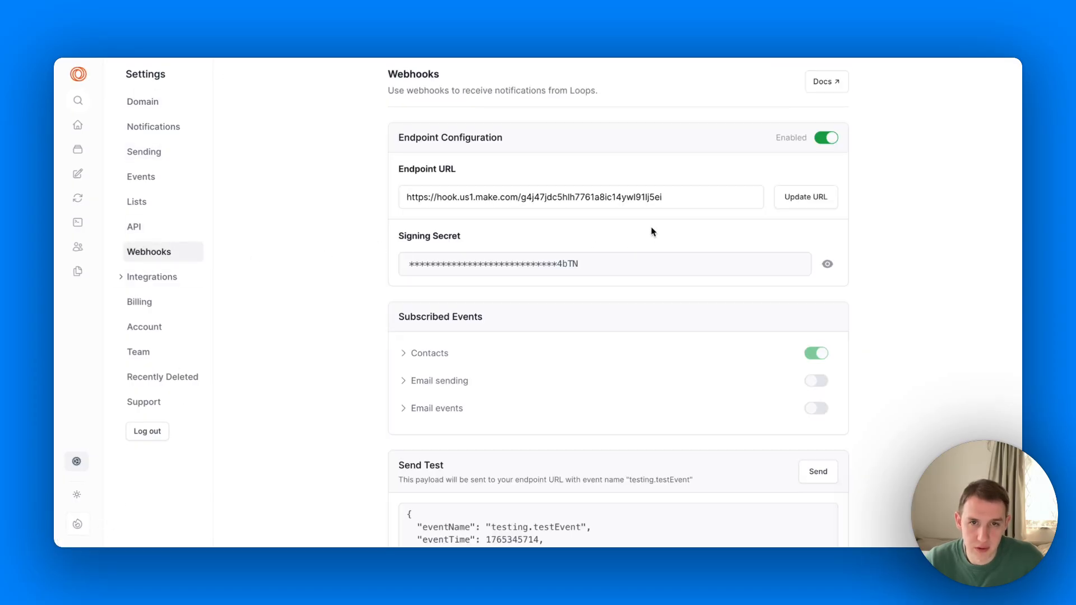
scroll(653, 232, "down", 5)
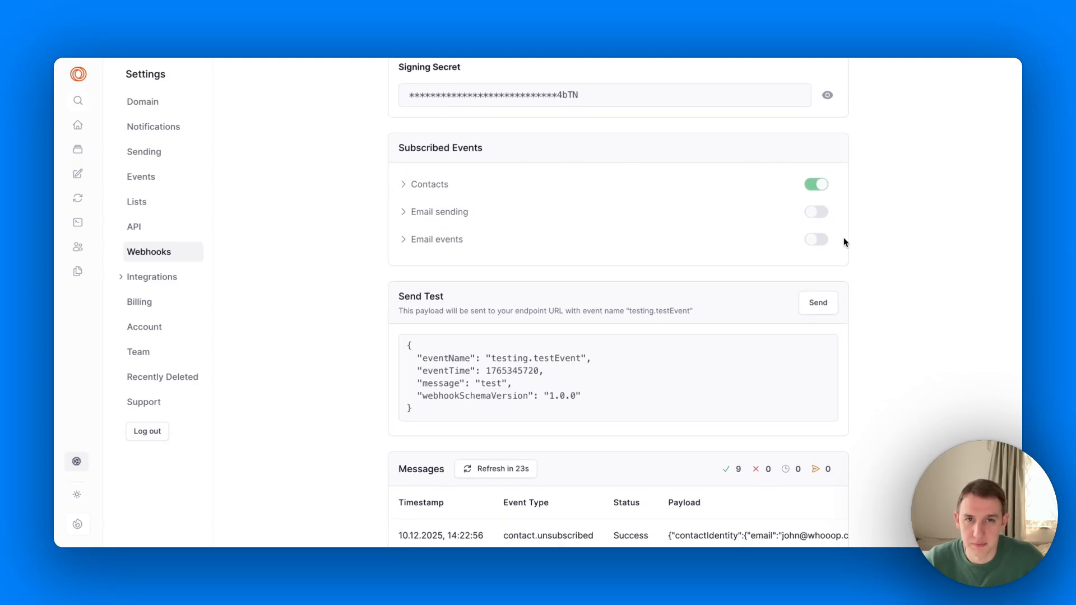
left_click(403, 184)
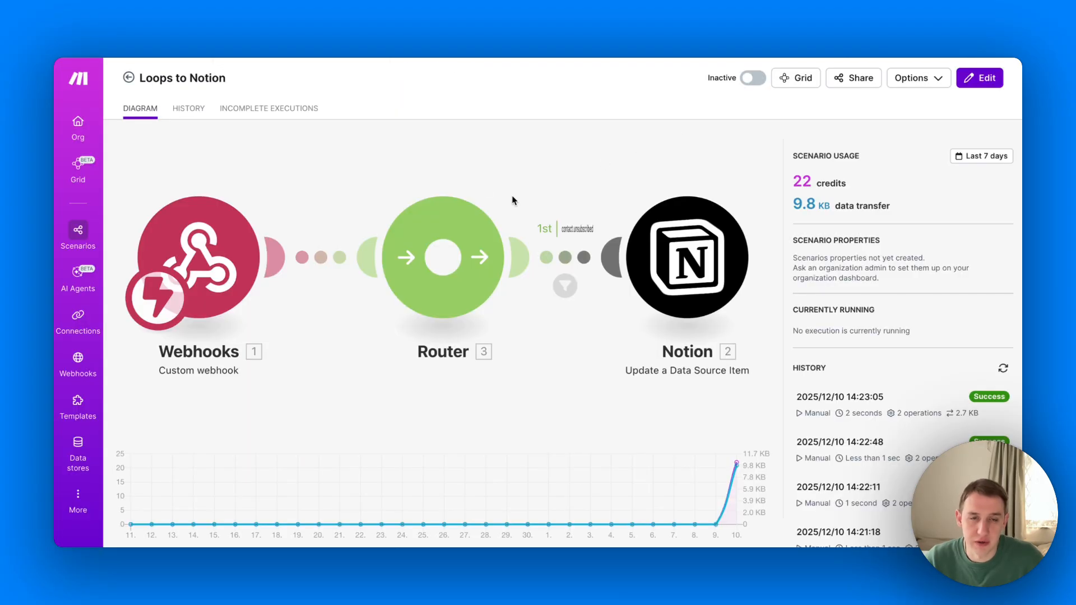
Step: Switch to Make and open the Loops to Notion scenario for editing
left_click(512, 196)
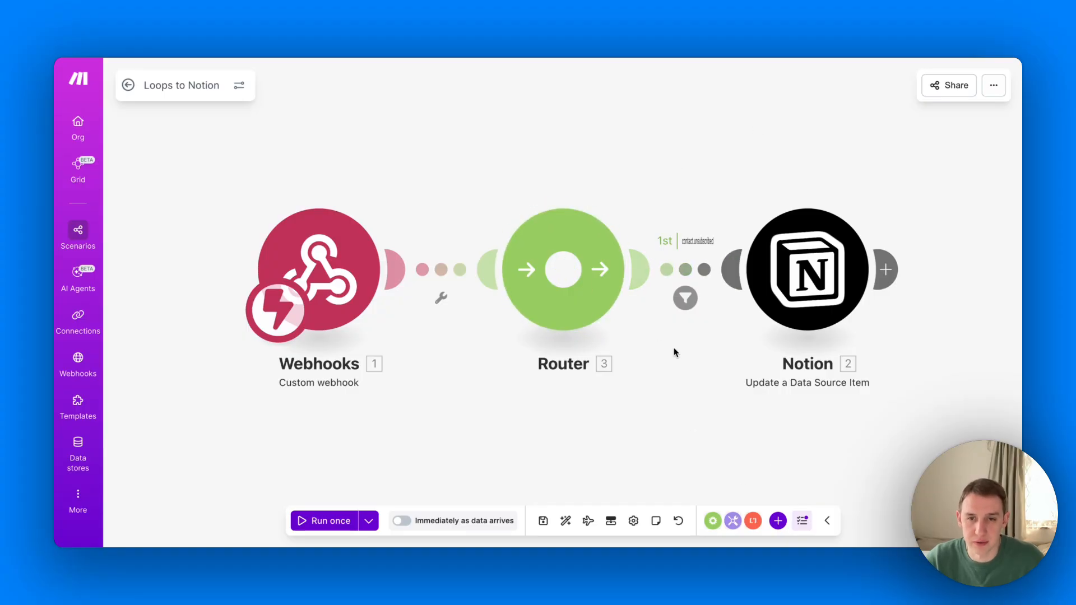
left_click_drag(672, 347, 628, 302)
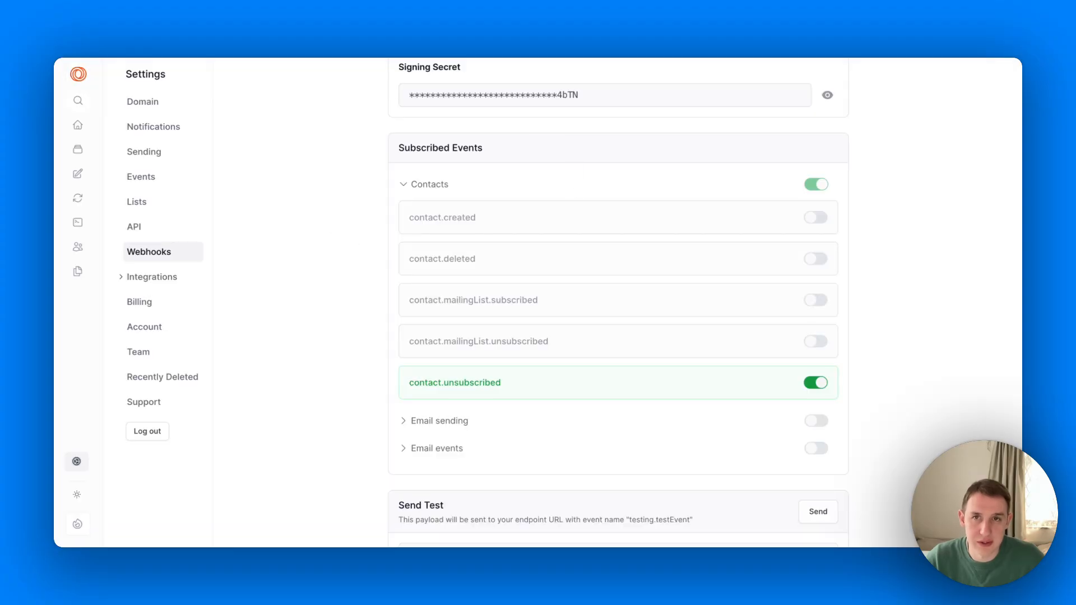
Step: Return to the Loops audience, open the second contact's record and check which actions are available for it
left_click(78, 247)
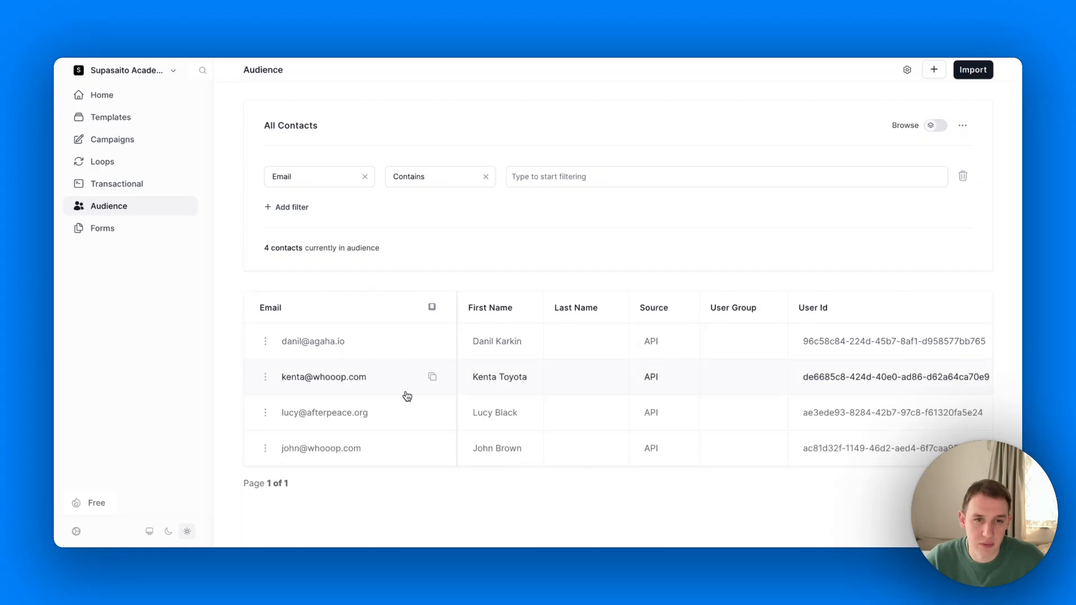
left_click(421, 371)
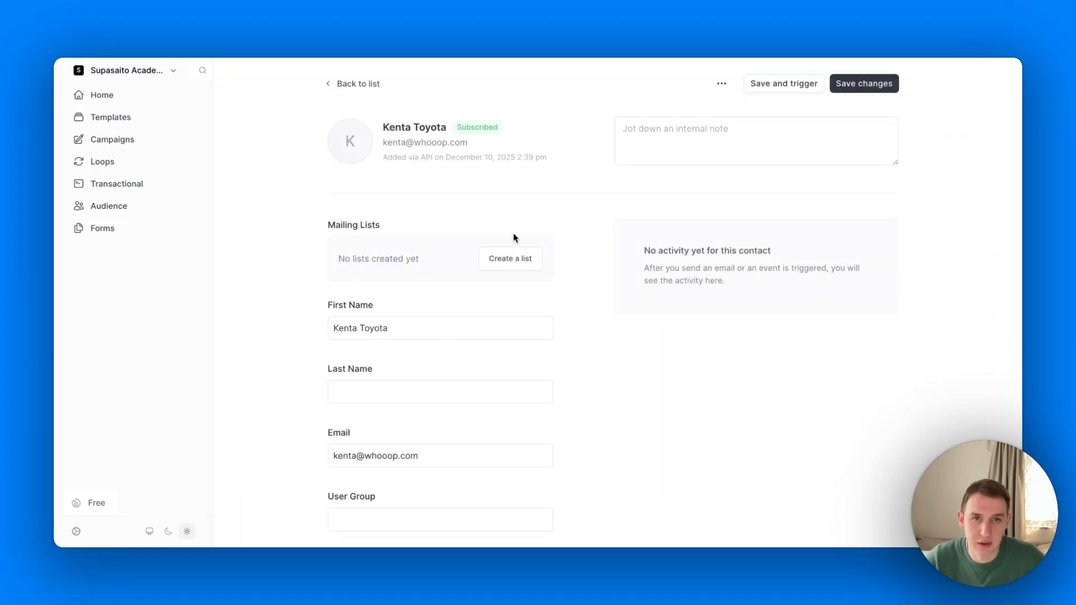
left_click(722, 84)
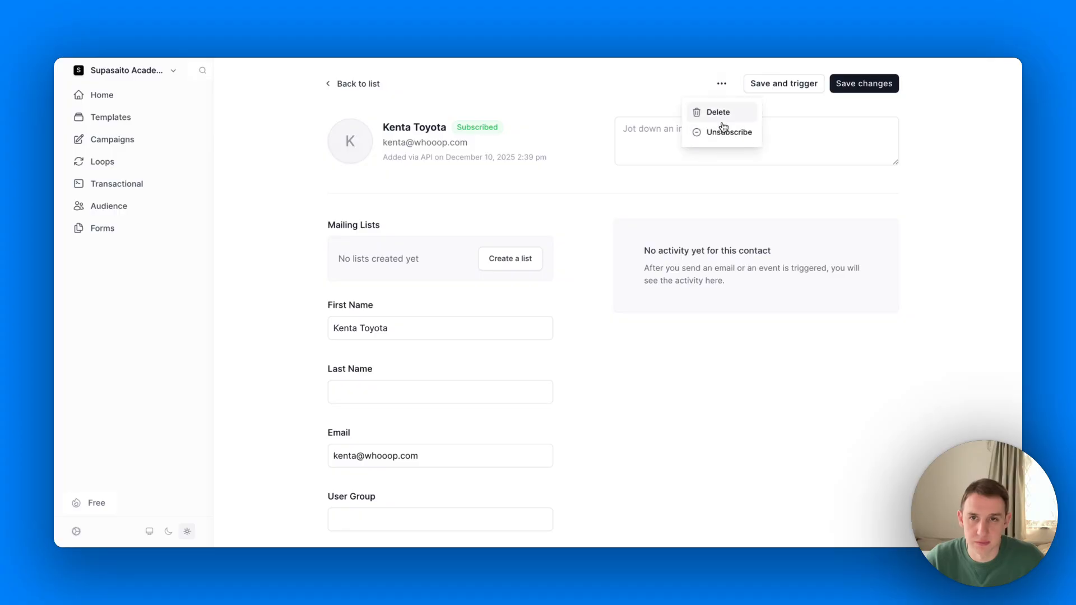
left_click(722, 83)
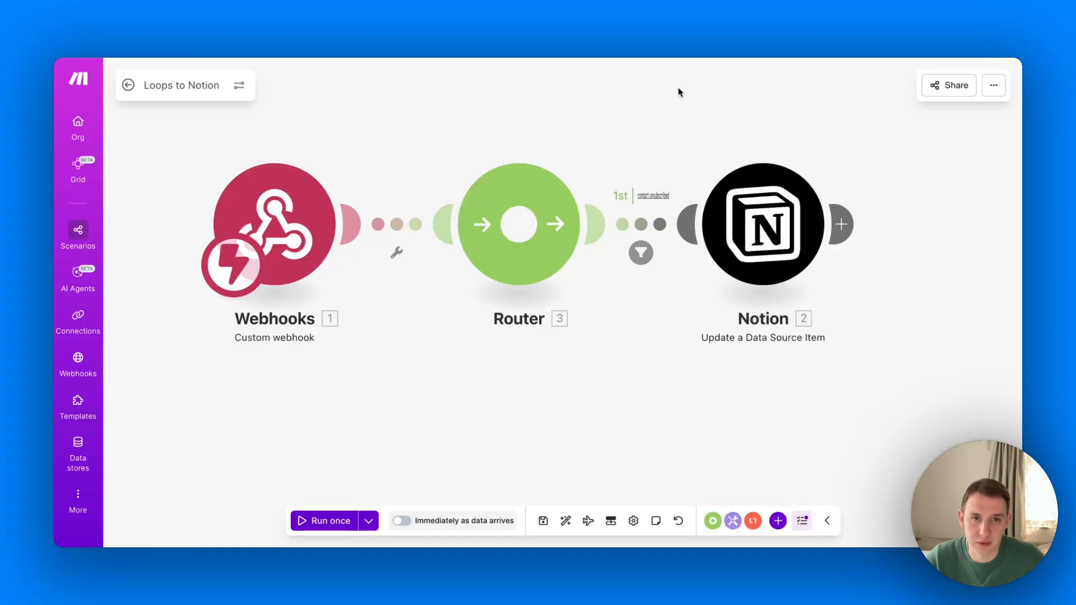
Step: Start one run of the Loops to Notion scenario in Make and unsubscribe the opened contact in Loops to trigger it
left_click(313, 521)
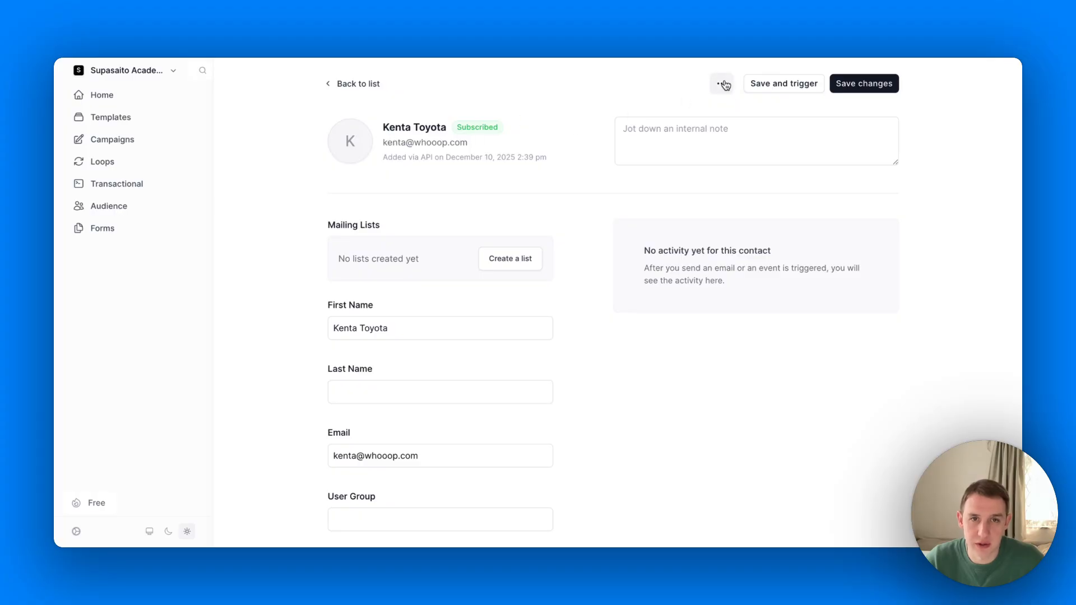
left_click(722, 84)
left_click(727, 132)
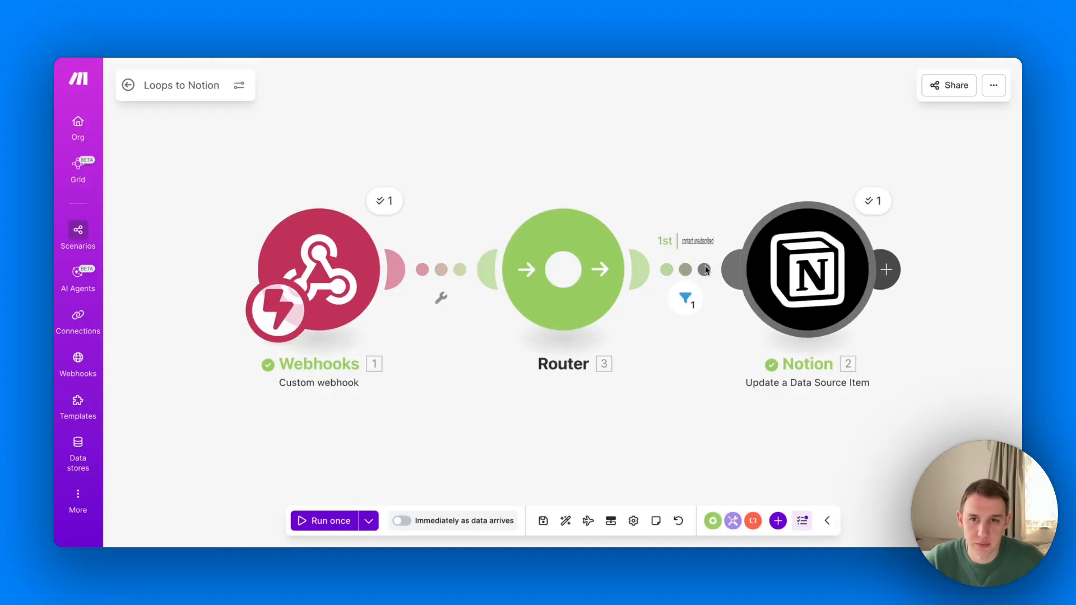
left_click_drag(704, 183, 670, 186)
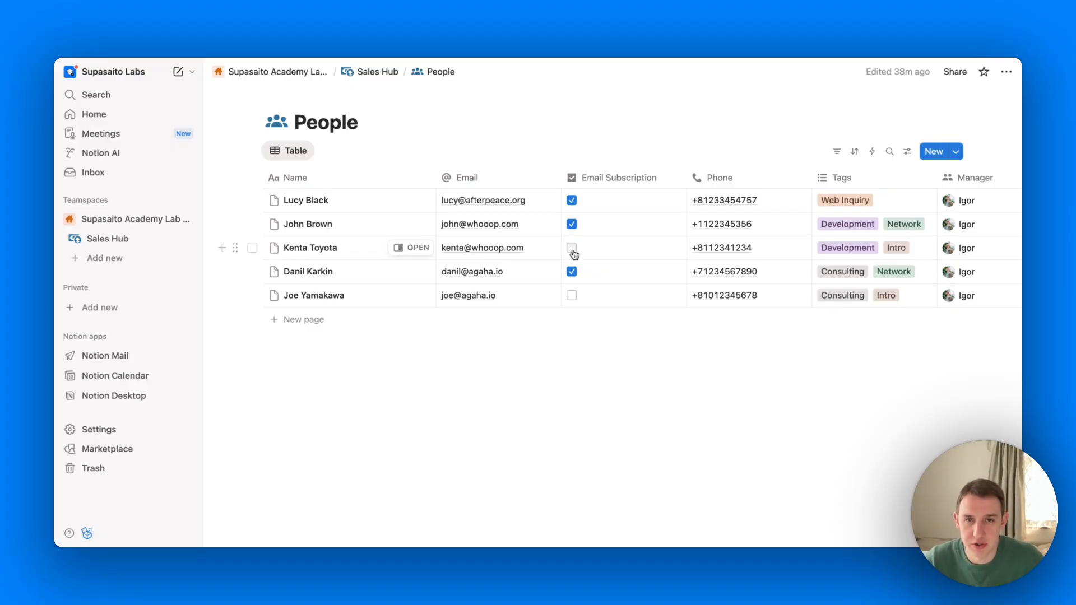
Step: Enable Email Subscription for the third person in Notion, and sync it to the reloaded Loops contact by running Notion to Loops once
left_click(572, 248)
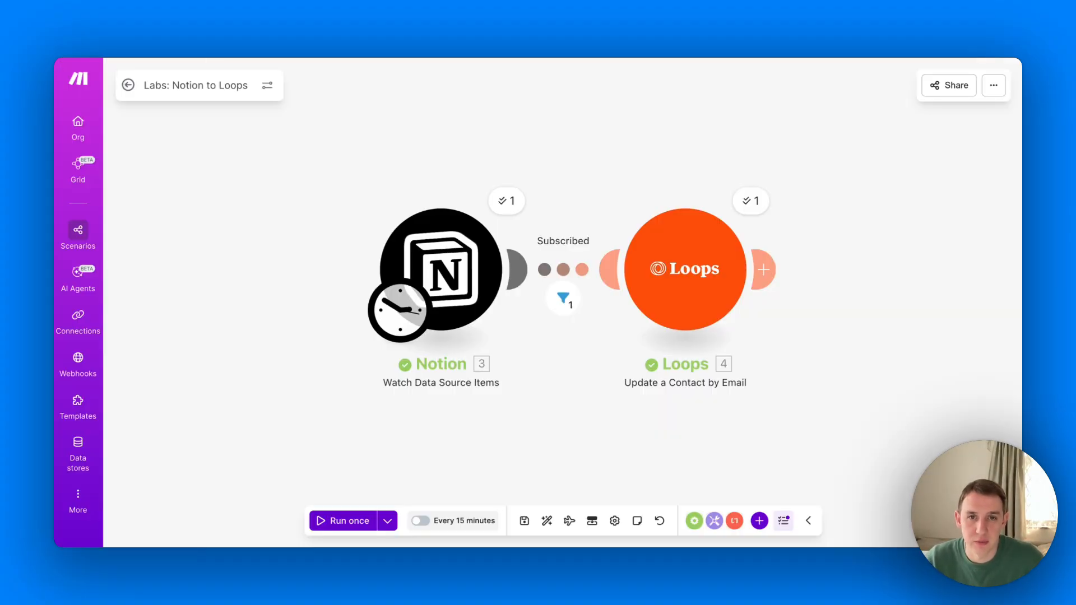
left_click(345, 522)
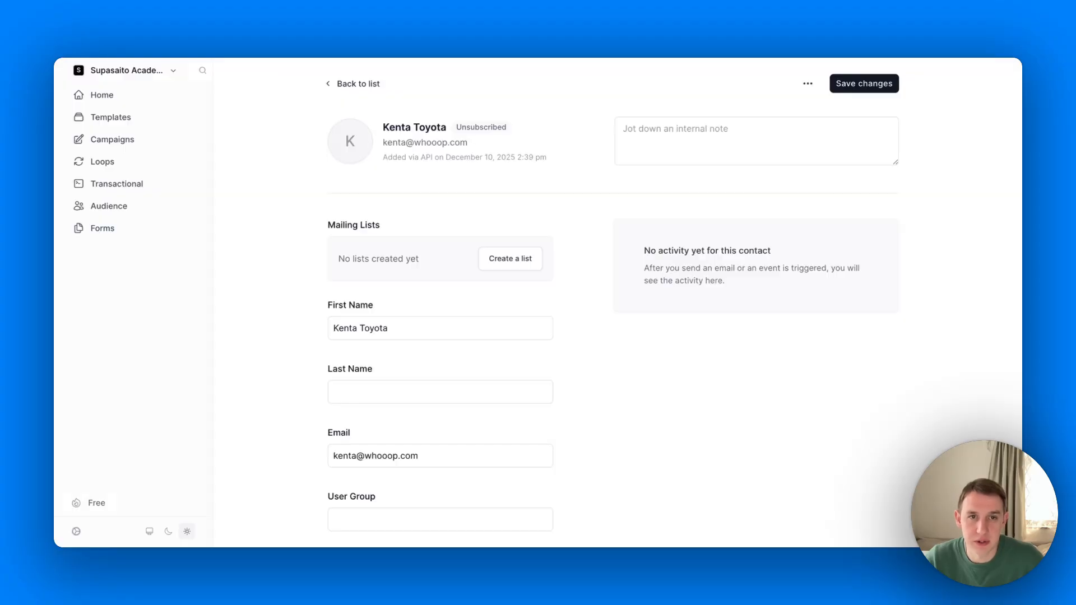
key("super+r")
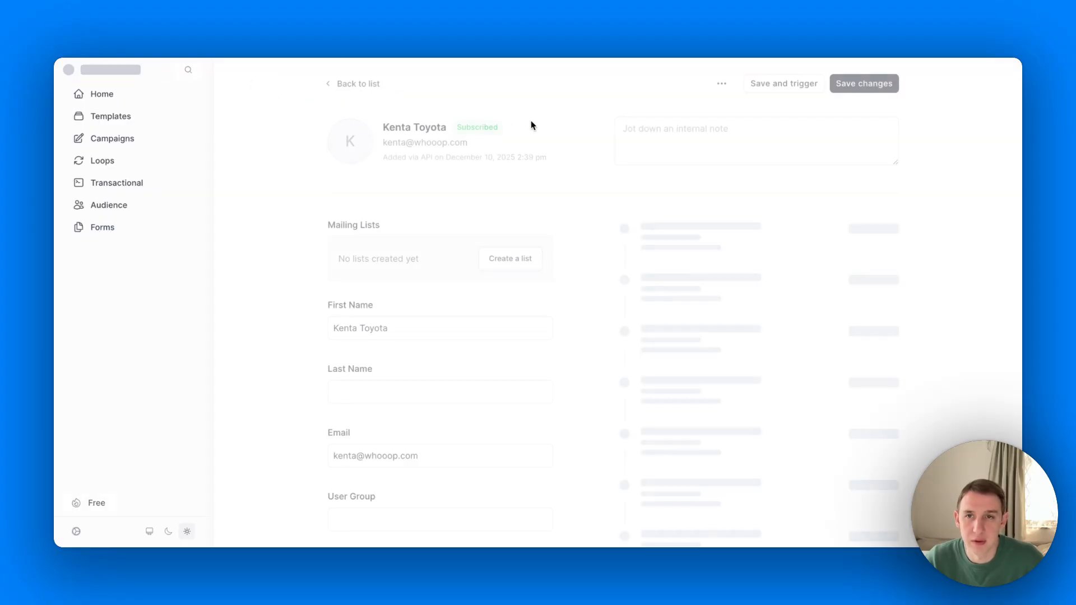